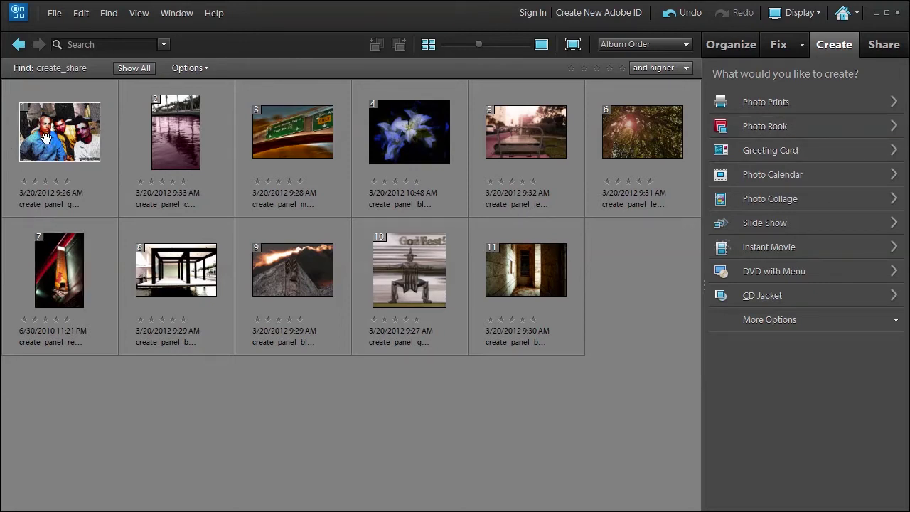
# - Try moving photo 7 and put it back, then start a Photo Book from all eleven photos
pyautogui.moveTo(62, 279); pyautogui.dragTo(248, 284)
pyautogui.moveTo(178, 285); pyautogui.dragTo(31, 283)
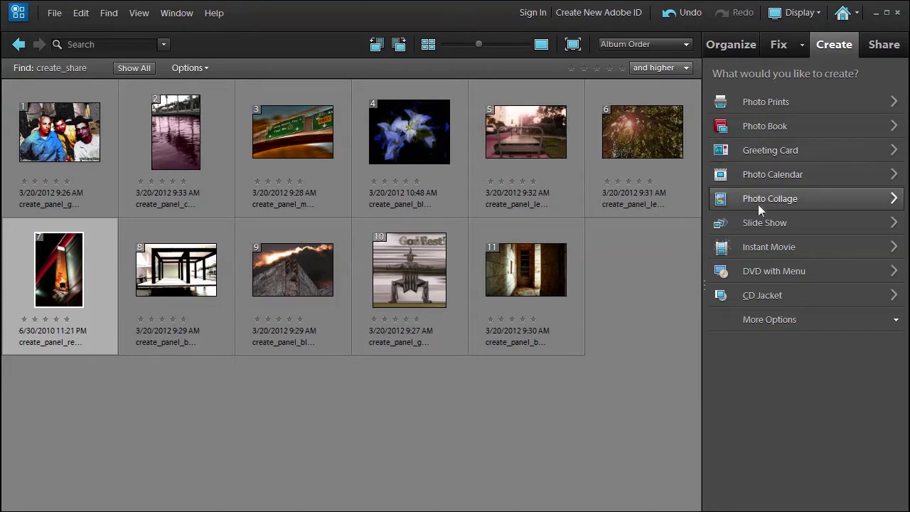
pyautogui.click(35, 122)
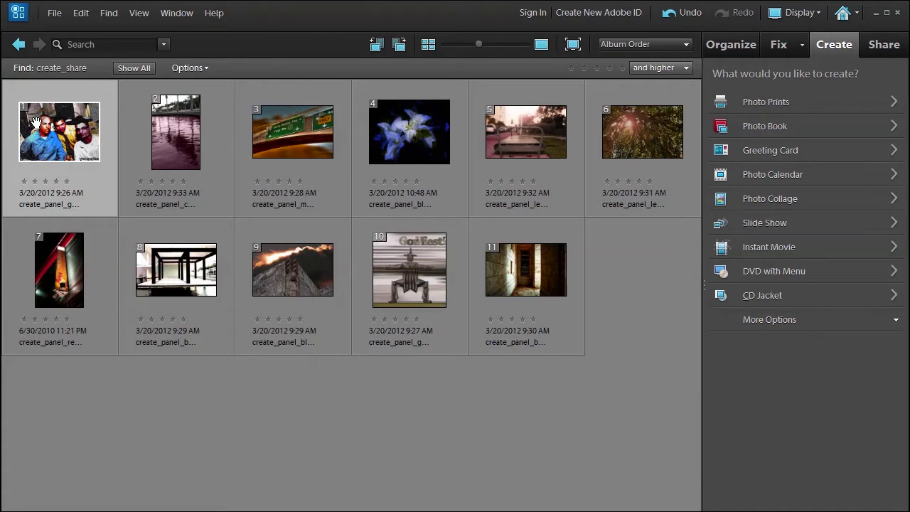
pyautogui.keyDown('shift'); pyautogui.click(527, 269); pyautogui.keyUp('shift')
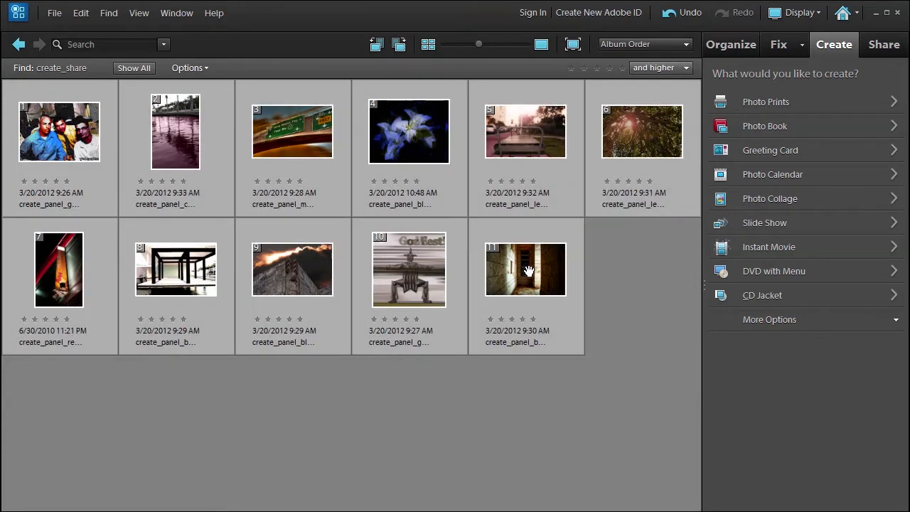
pyautogui.click(753, 126)
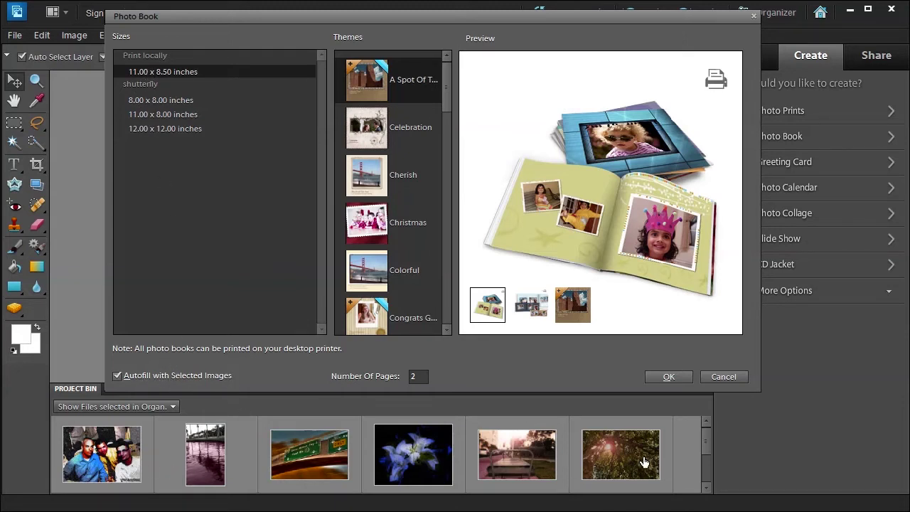
# - In the Photo Book dialog, keep 2 pages and choose the School Notes theme
pyautogui.click(416, 376)
pyautogui.moveTo(446, 88); pyautogui.dragTo(463, 264)
pyautogui.click(367, 231)
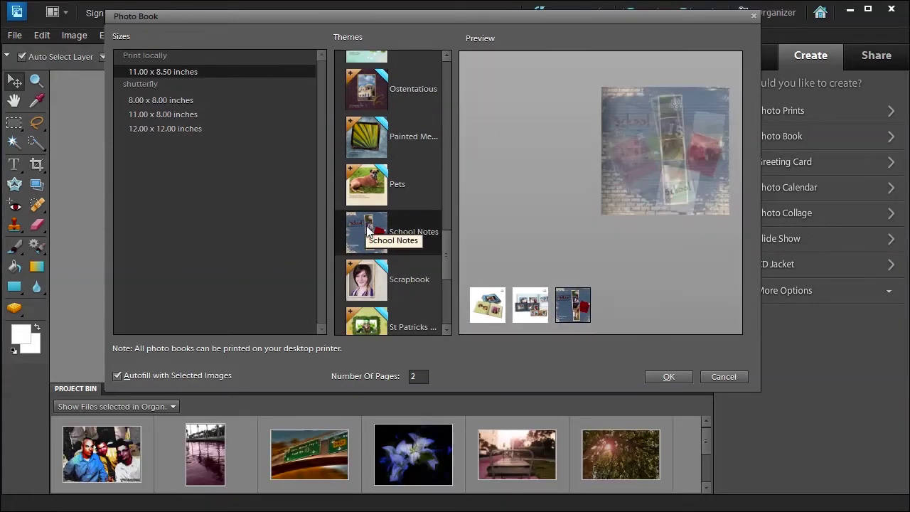
# - Create the book, go to the page 1–2 spread, and show Organizer-selected photos in the bin
pyautogui.click(668, 376)
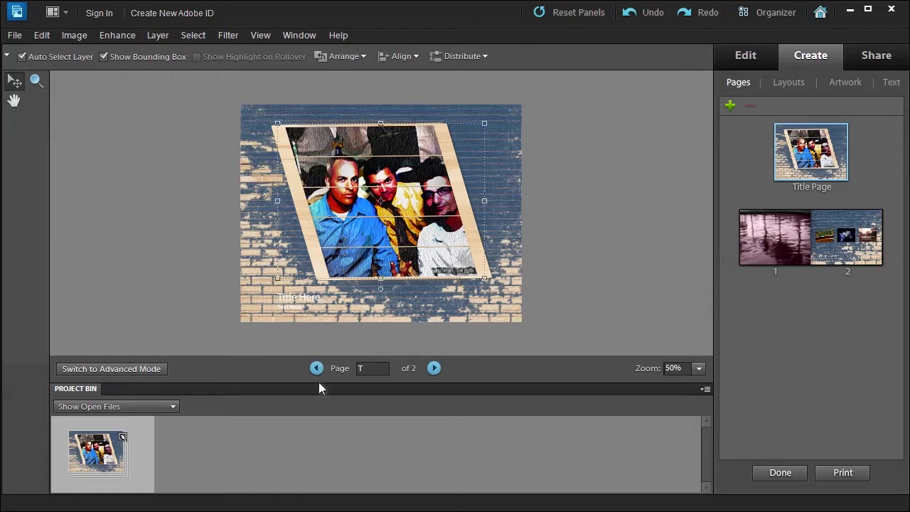
pyautogui.click(434, 368)
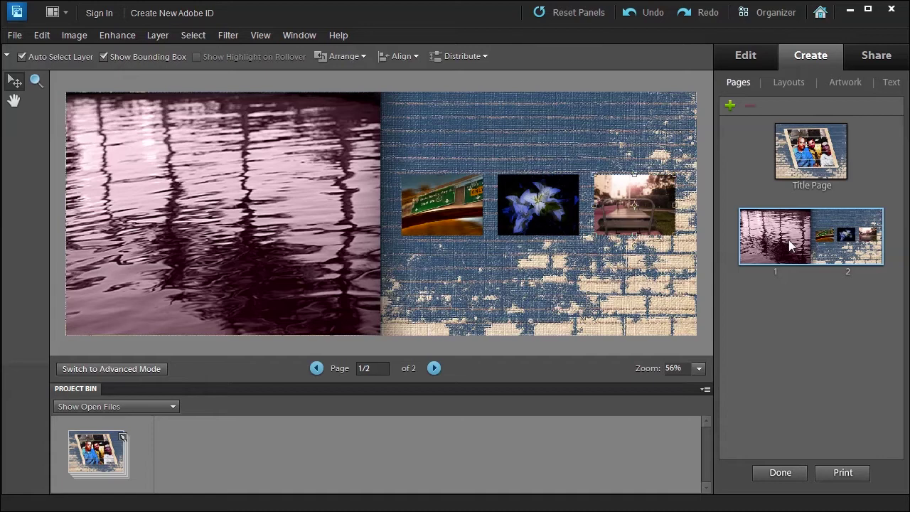
pyautogui.click(70, 408)
pyautogui.click(72, 433)
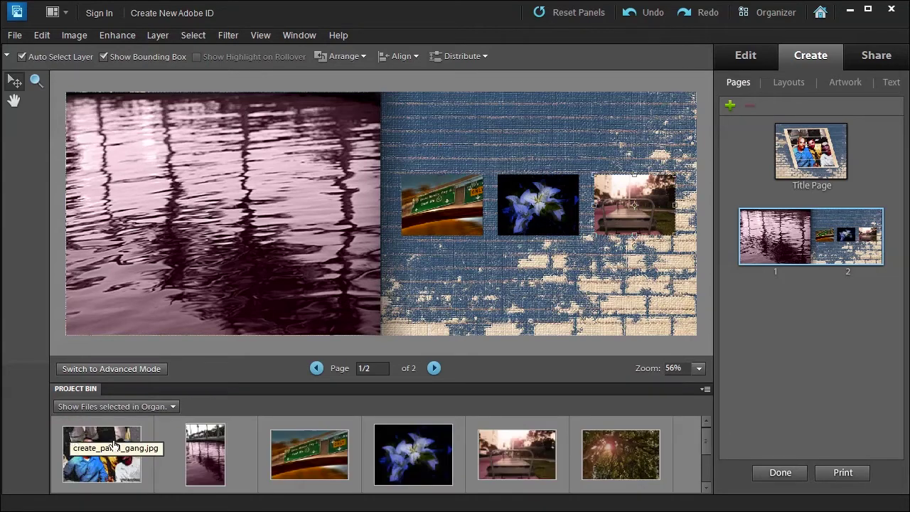
# - Add pages 3–4 and fill them with the highway, purple water, street and tree photos
pyautogui.click(731, 107)
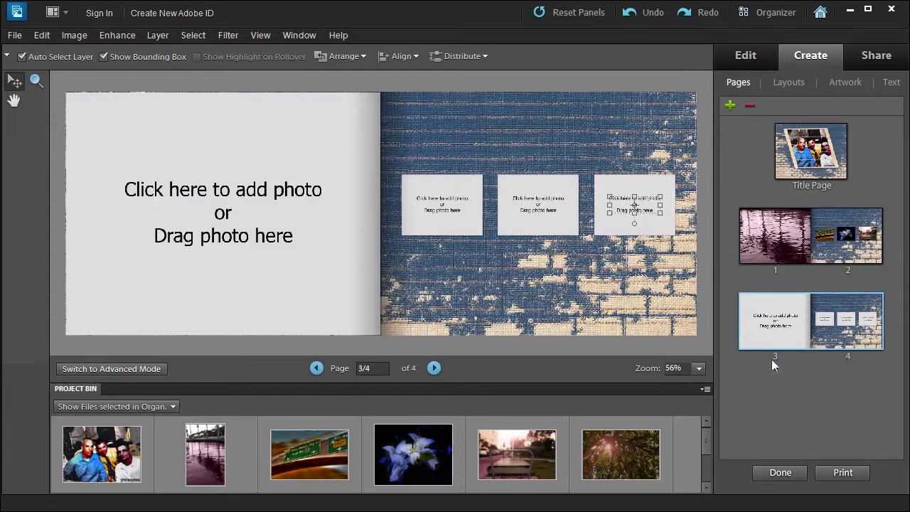
pyautogui.moveTo(310, 455); pyautogui.dragTo(225, 256)
pyautogui.moveTo(207, 455); pyautogui.dragTo(441, 215)
pyautogui.moveTo(515, 455); pyautogui.dragTo(550, 206)
pyautogui.moveTo(619, 462); pyautogui.dragTo(640, 204)
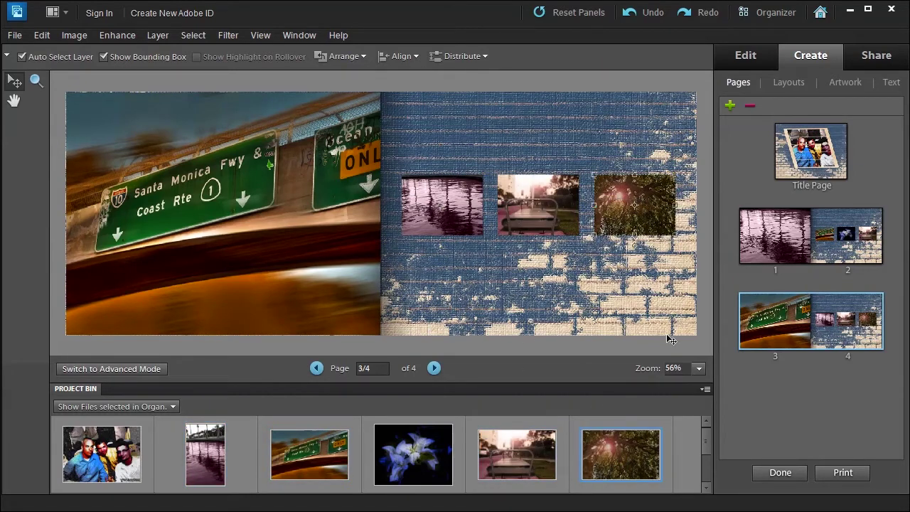
# - Apply the 4 Up Photobook Landscape layout to the page 1–2 spread
pyautogui.click(776, 240)
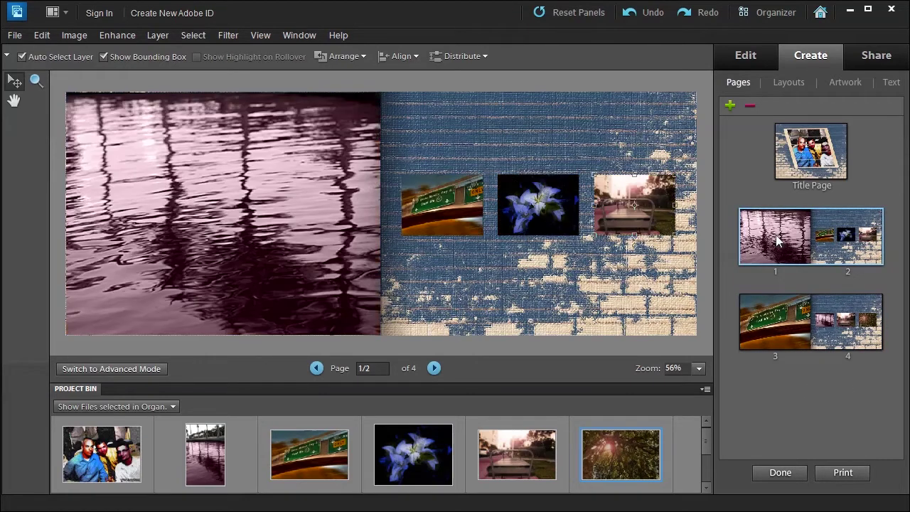
pyautogui.click(794, 83)
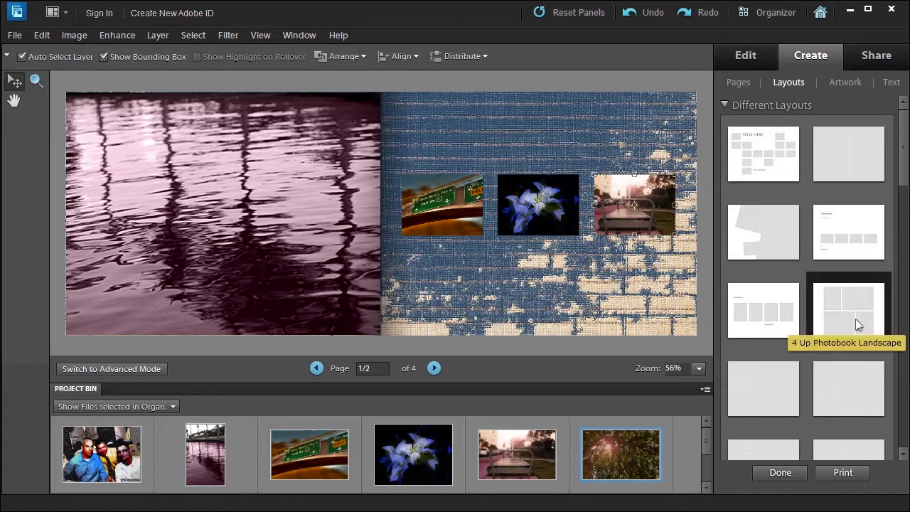
pyautogui.doubleClick(771, 325)
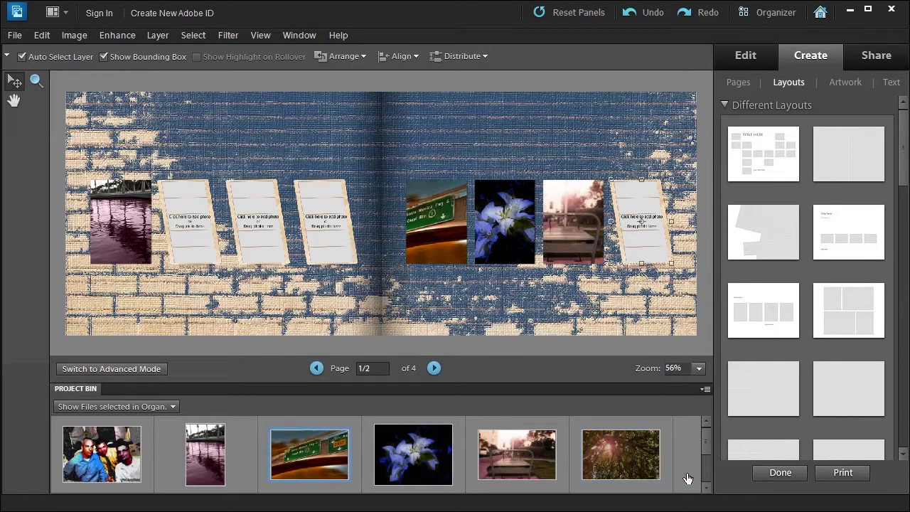
pyautogui.click(707, 488)
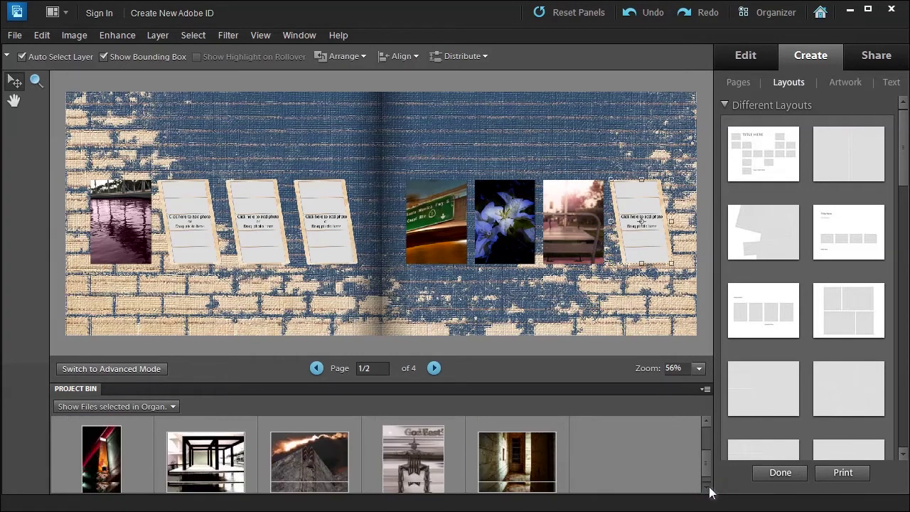
# - Fill the empty left-page frames with the building, sunset and God Fest photos
pyautogui.moveTo(212, 437); pyautogui.dragTo(203, 234)
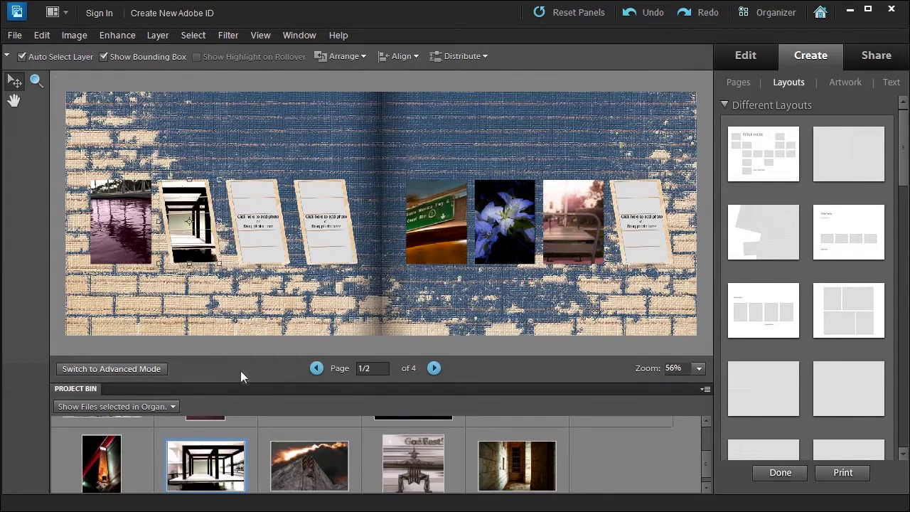
pyautogui.moveTo(311, 472); pyautogui.dragTo(258, 222)
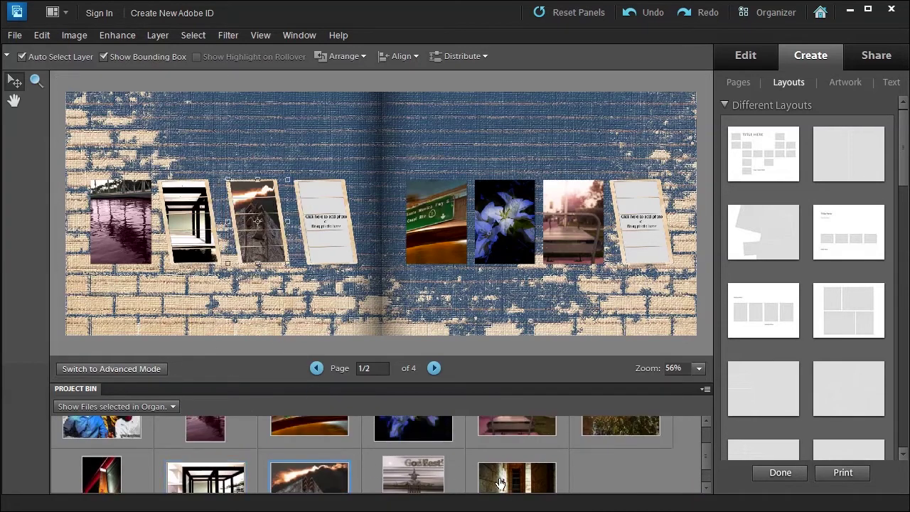
pyautogui.moveTo(420, 481); pyautogui.dragTo(327, 222)
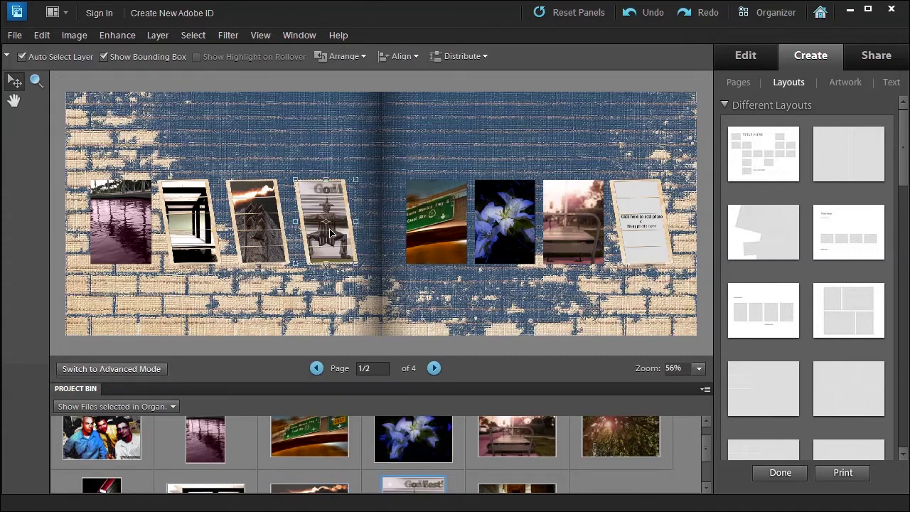
# - Apply the red brick wall background from the Artwork backgrounds to the spread
pyautogui.click(845, 82)
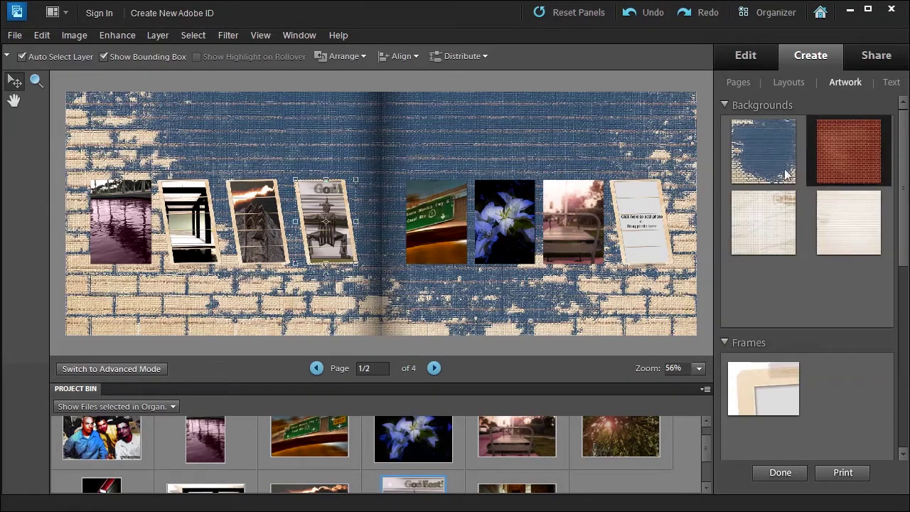
pyautogui.doubleClick(854, 149)
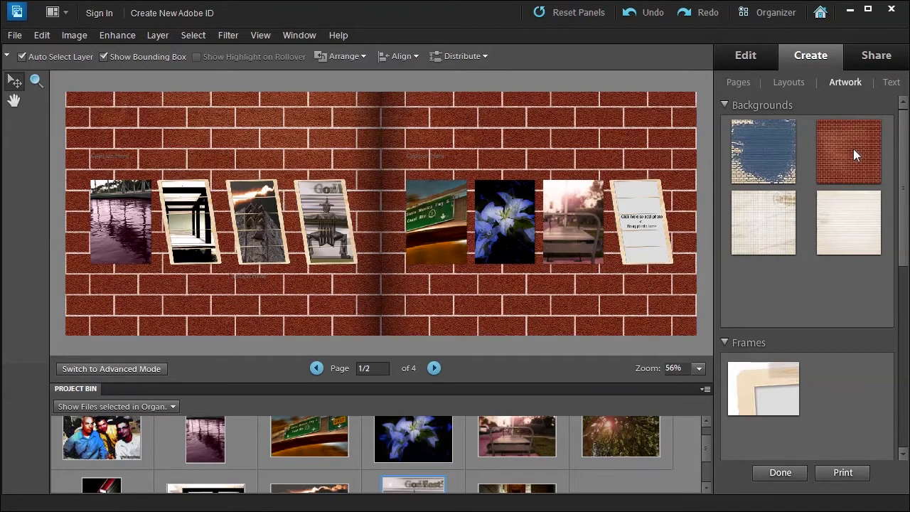
# - Add a SCRAPBOOK text block and move it to the upper left of the spread
pyautogui.click(891, 82)
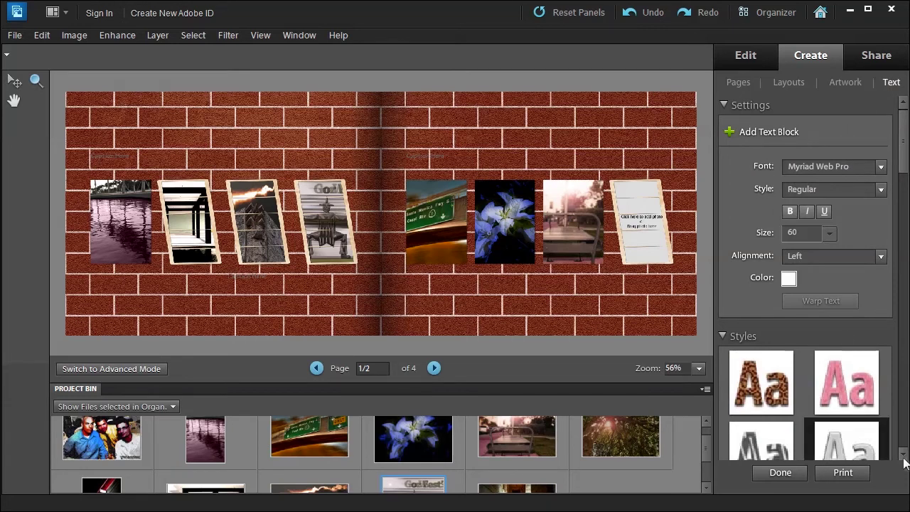
pyautogui.click(730, 135)
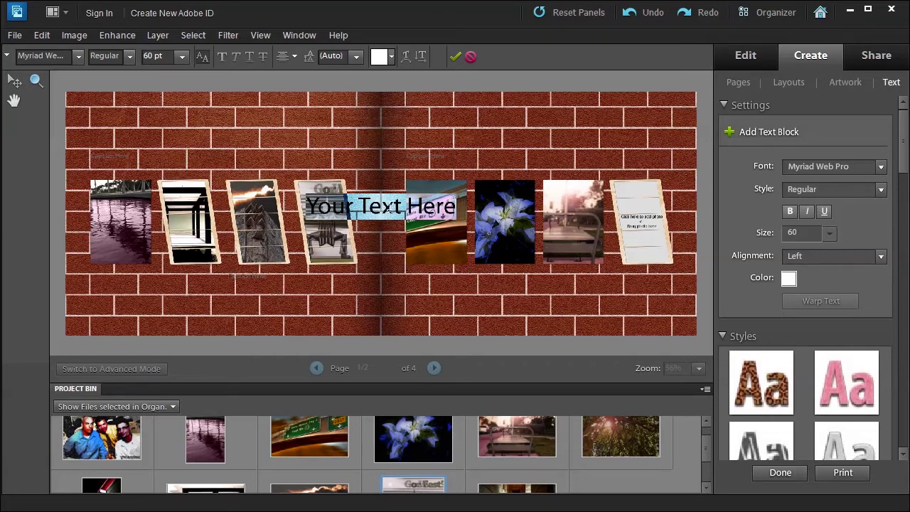
pyautogui.write('SC')
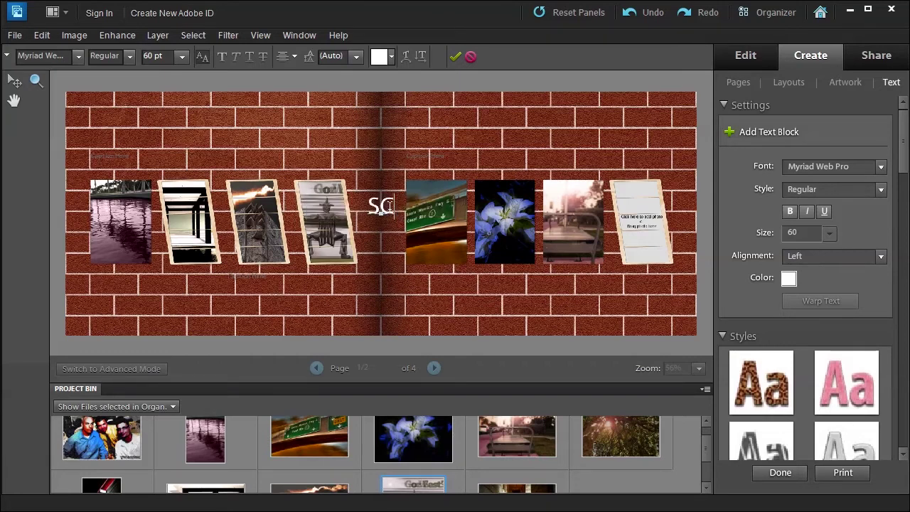
pyautogui.write('RAPBOOK')
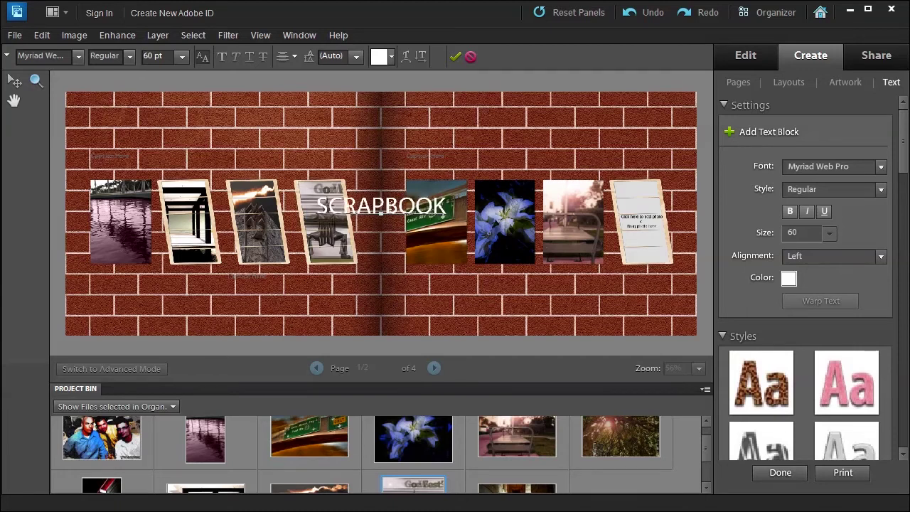
pyautogui.click(455, 56)
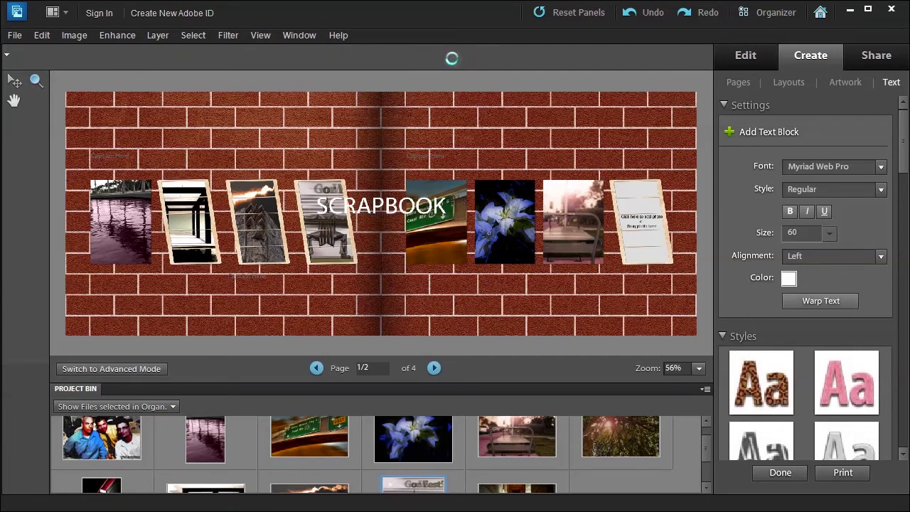
pyautogui.click(13, 82)
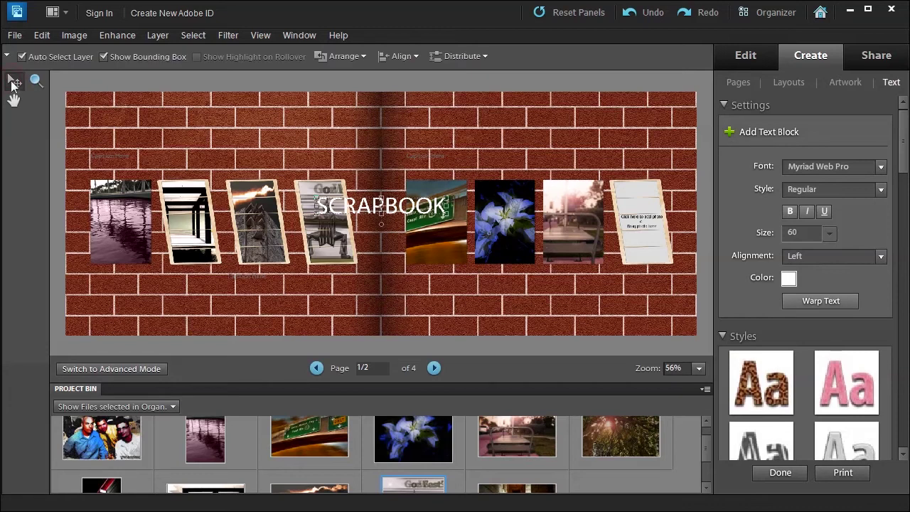
pyautogui.moveTo(356, 212); pyautogui.dragTo(189, 131)
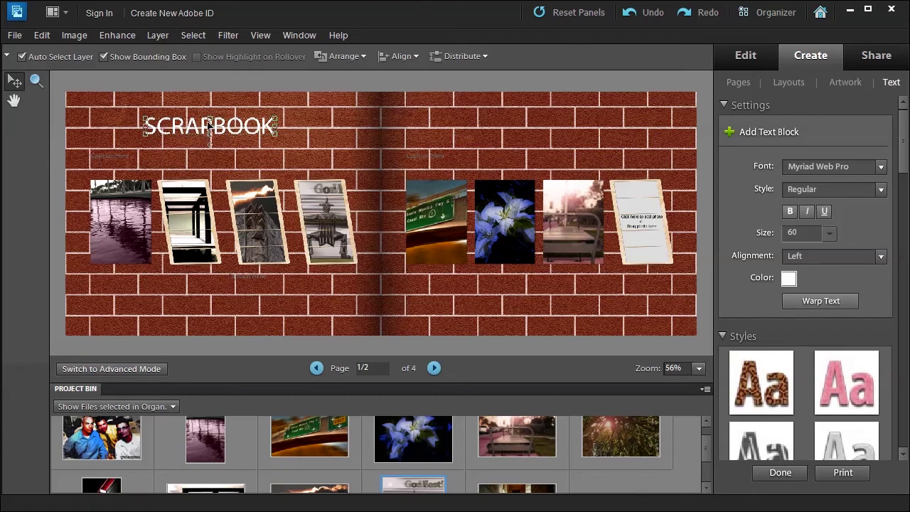
# - Clear the flower photo, put the sunlit tree photo in the next frame, and clear the empty frame
pyautogui.doubleClick(206, 129)
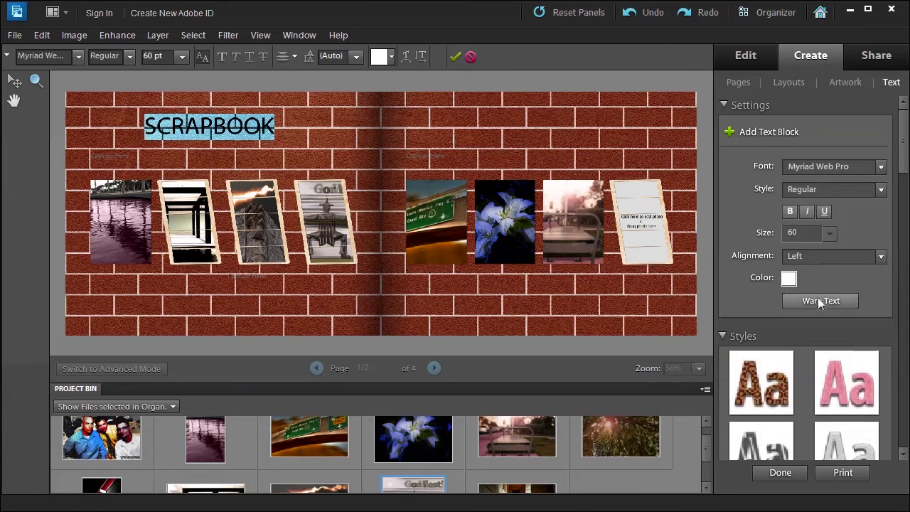
pyautogui.rightClick(501, 203)
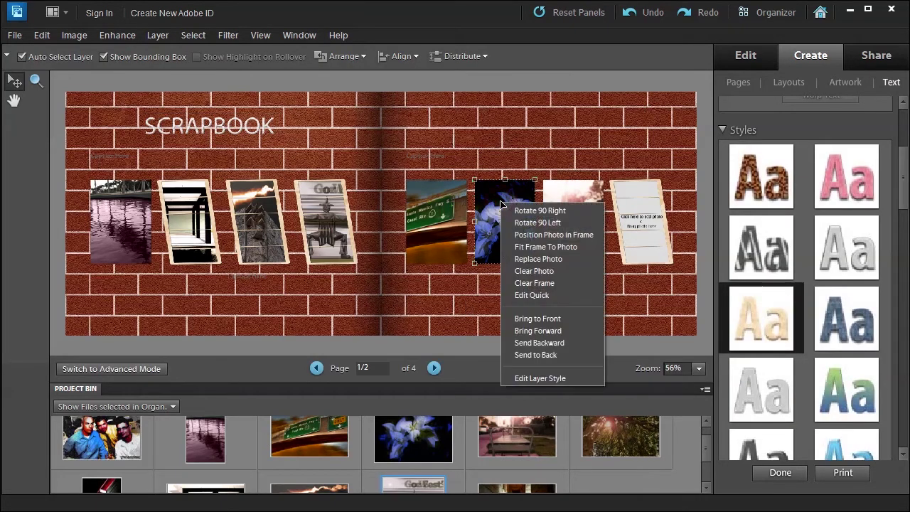
pyautogui.click(529, 271)
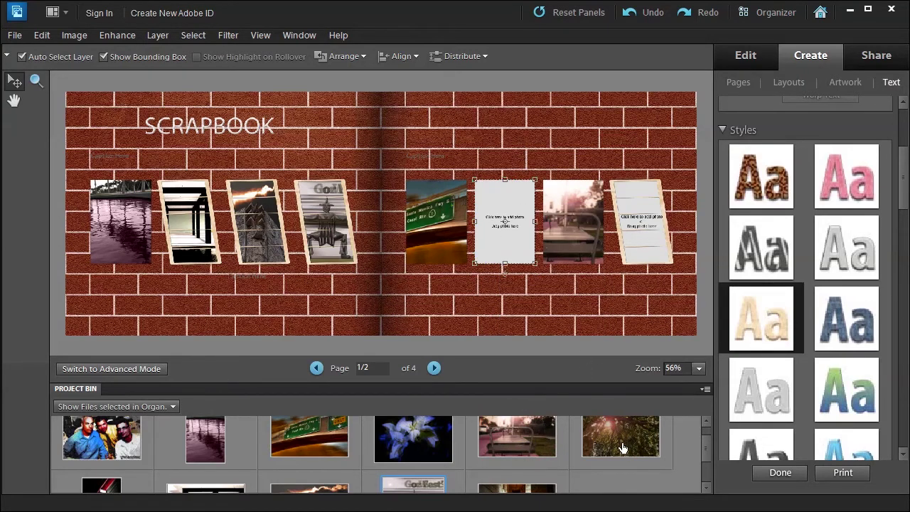
pyautogui.moveTo(622, 446); pyautogui.dragTo(587, 219)
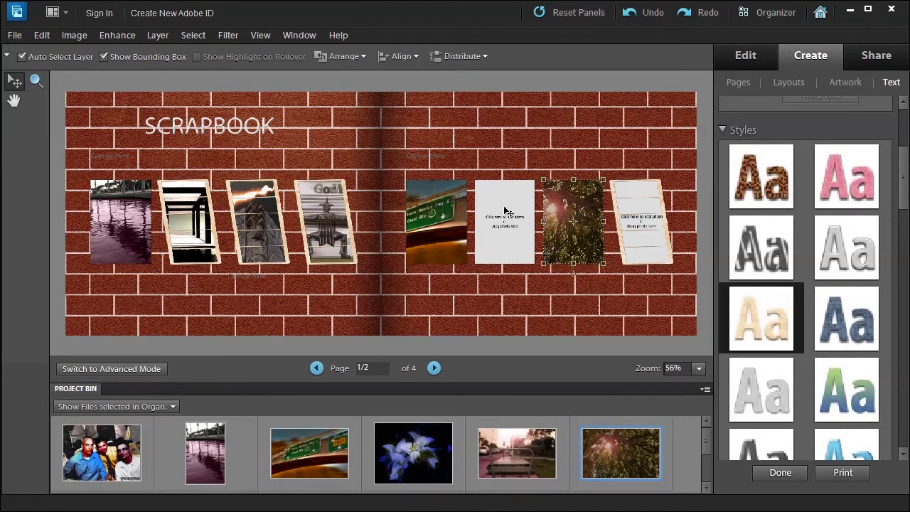
pyautogui.rightClick(497, 215)
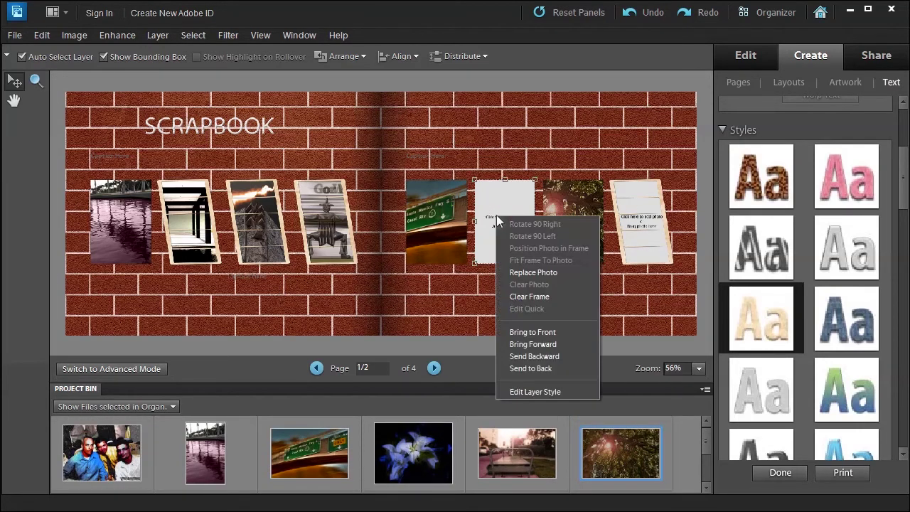
pyautogui.click(525, 297)
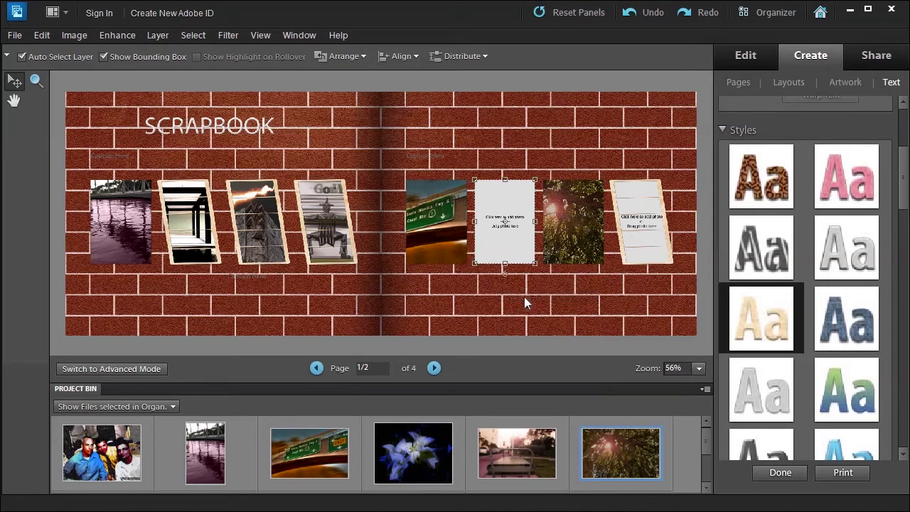
# - Close the photo book without saving and return to the Create project list
pyautogui.click(784, 475)
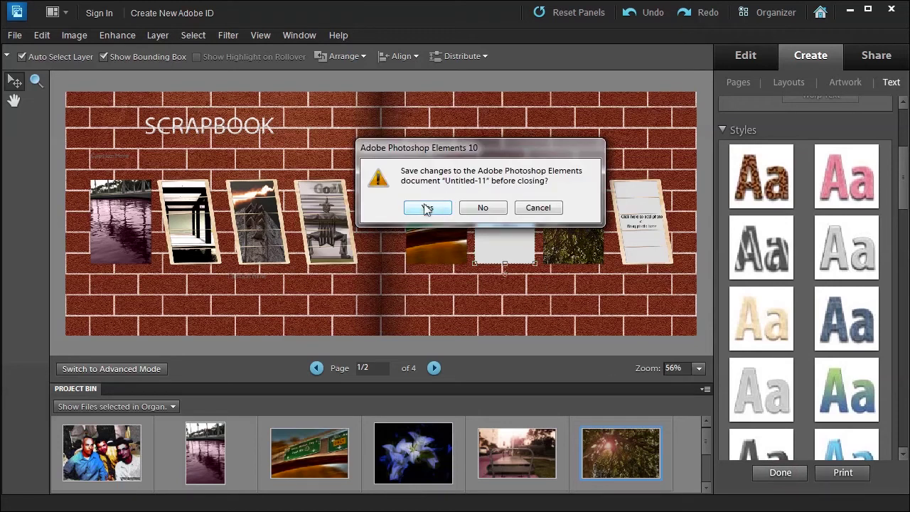
pyautogui.click(484, 208)
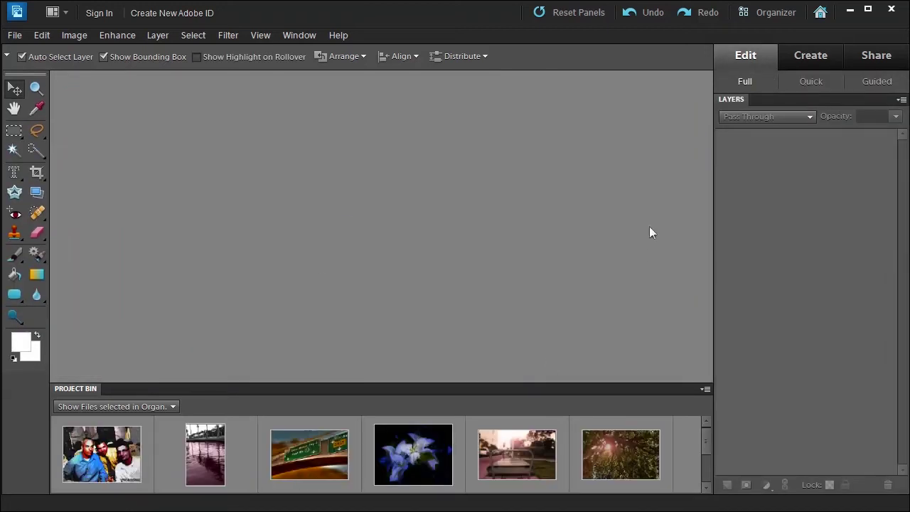
pyautogui.click(811, 57)
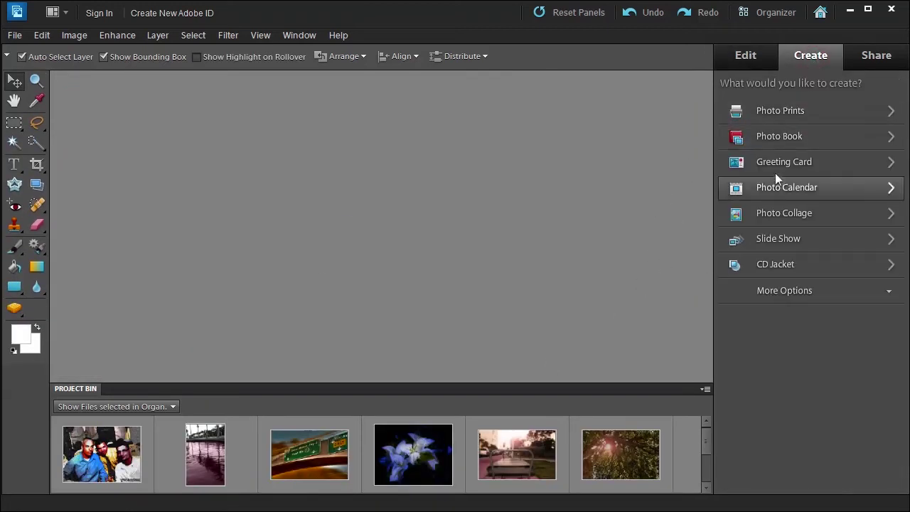